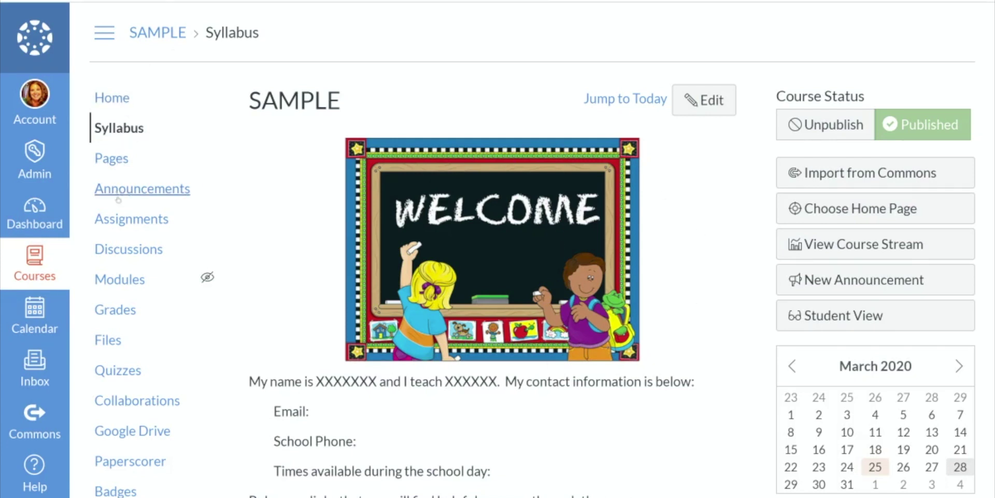
Create a module named "Week 1" in the SAMPLE course's Modules page
click(110, 281)
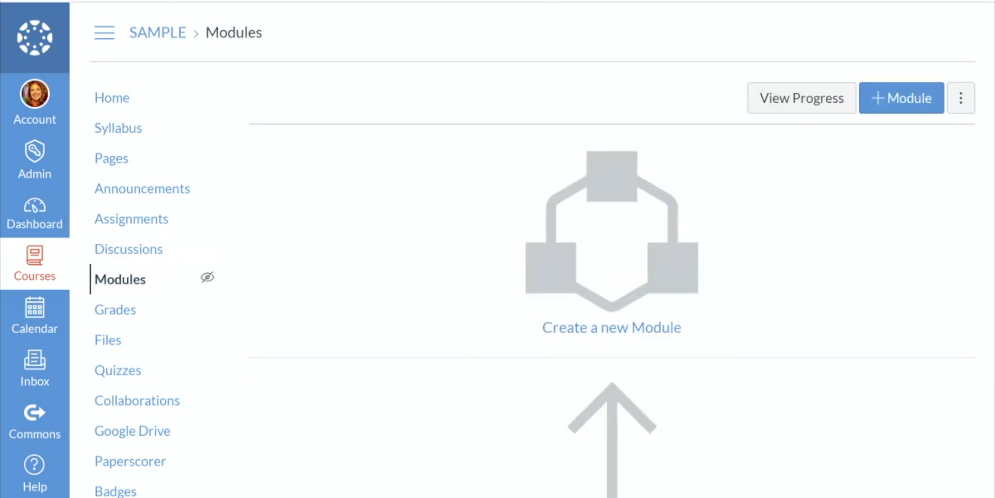
click(891, 103)
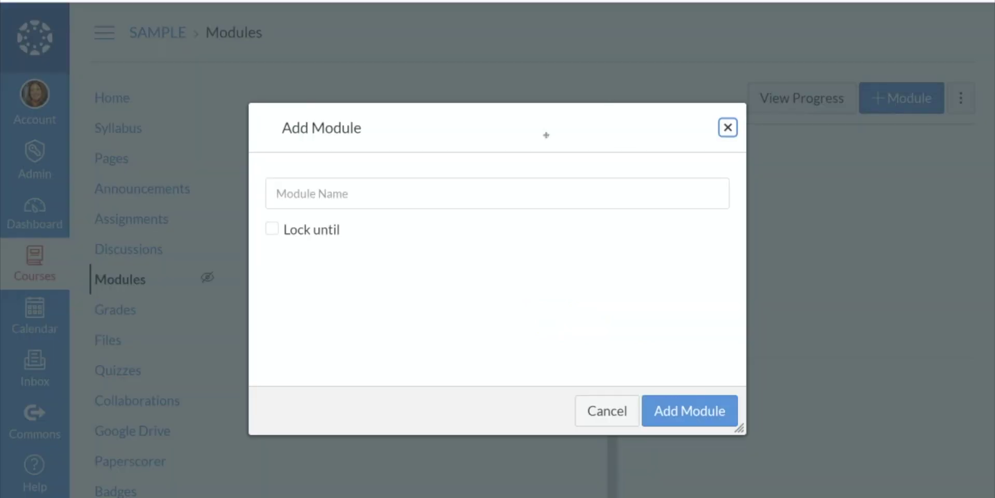
click(496, 187)
text(Week 1.)
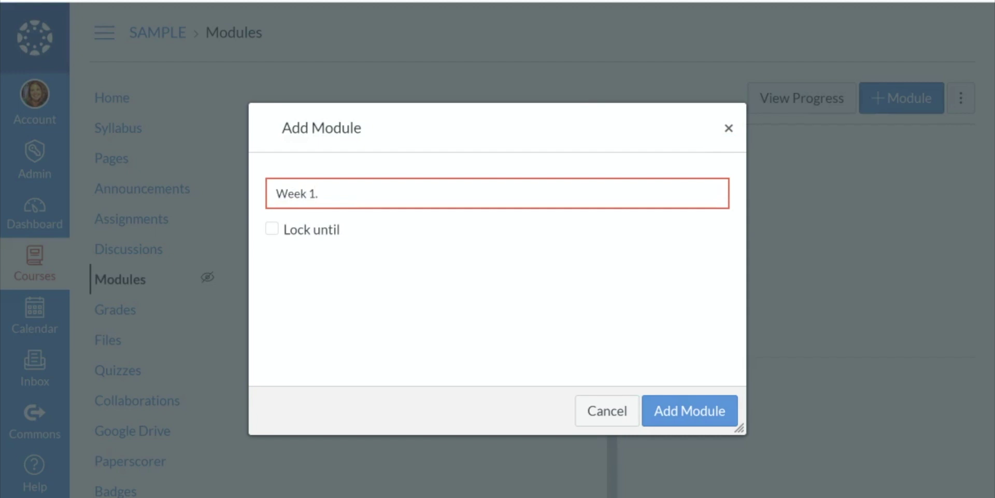
key(BackSpace)
click(693, 418)
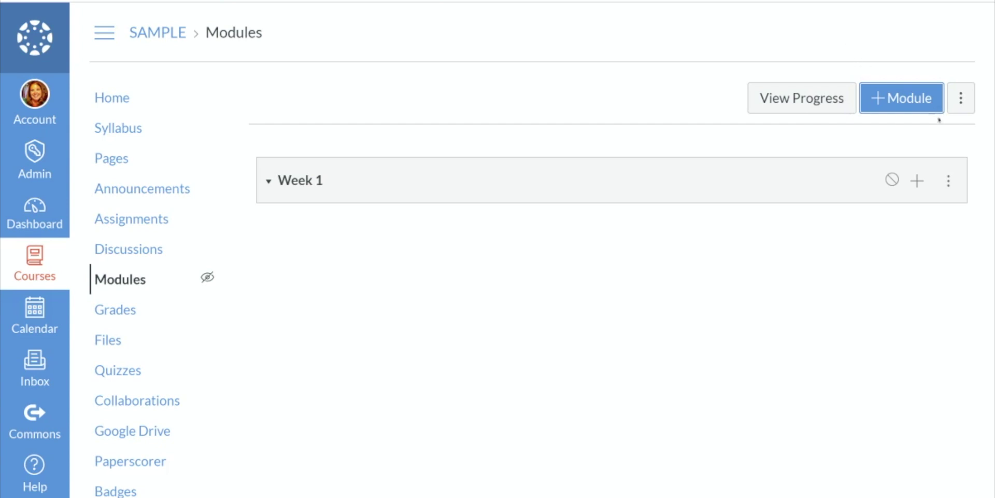
Create a second course module named "Week 2"
click(911, 100)
click(403, 187)
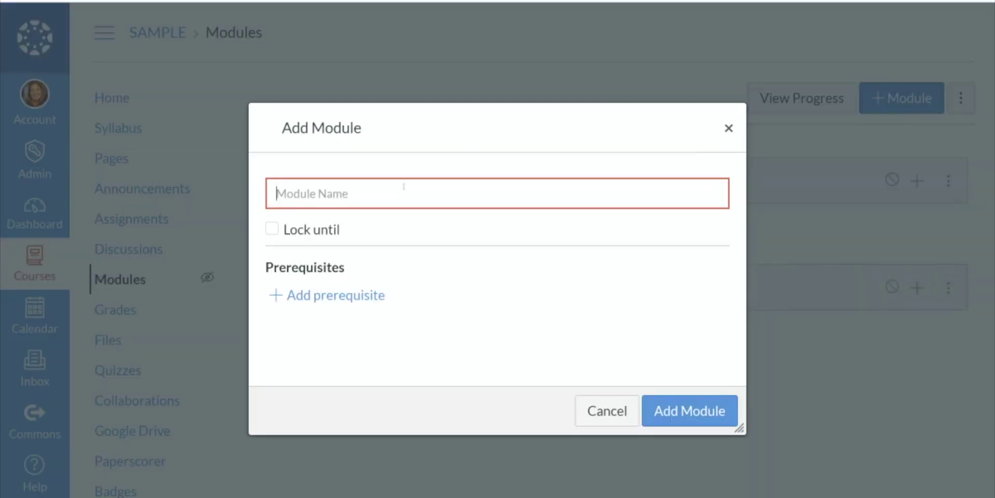
text(Week 2)
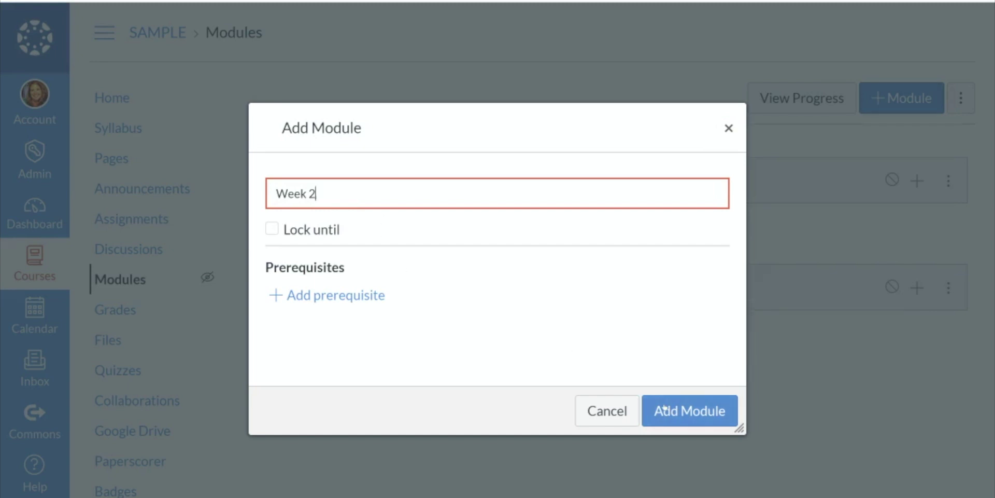
click(674, 411)
Create a third course module named "Week 3"
click(907, 103)
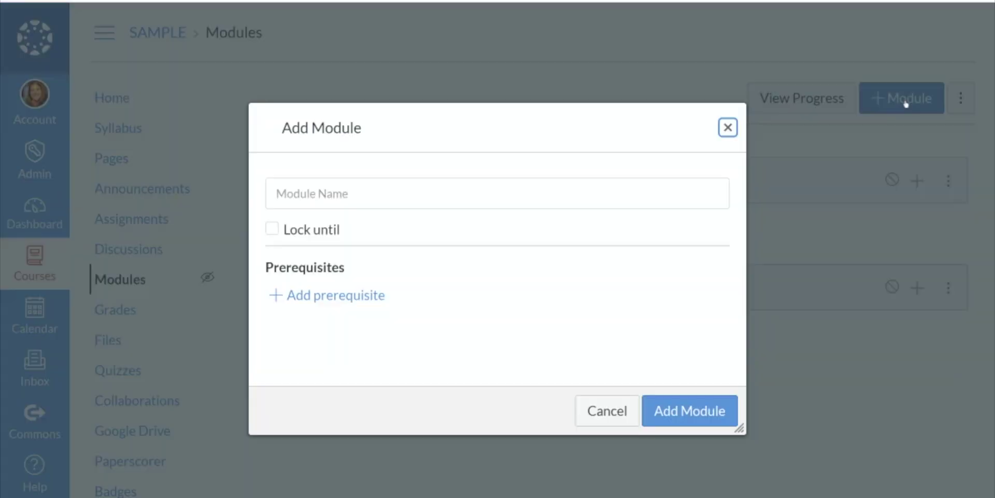
click(416, 195)
text(Week 3)
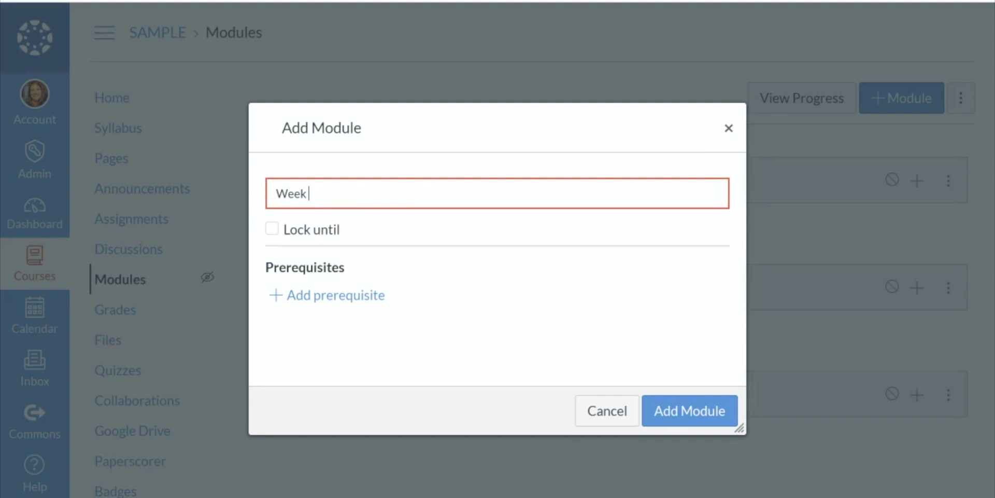
click(687, 408)
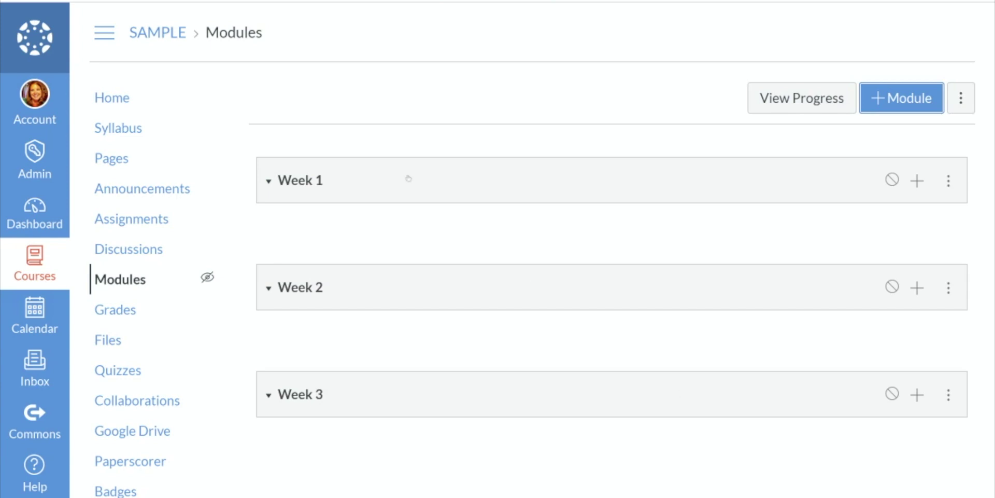
Add the existing assignment "Area and Perimeter" to the Week 1 module with Indent 1 Level
click(916, 181)
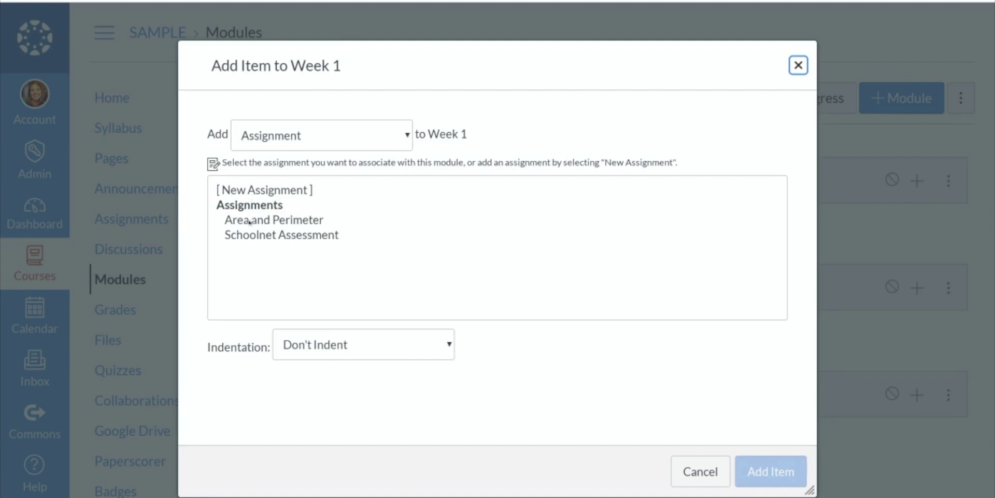
click(250, 222)
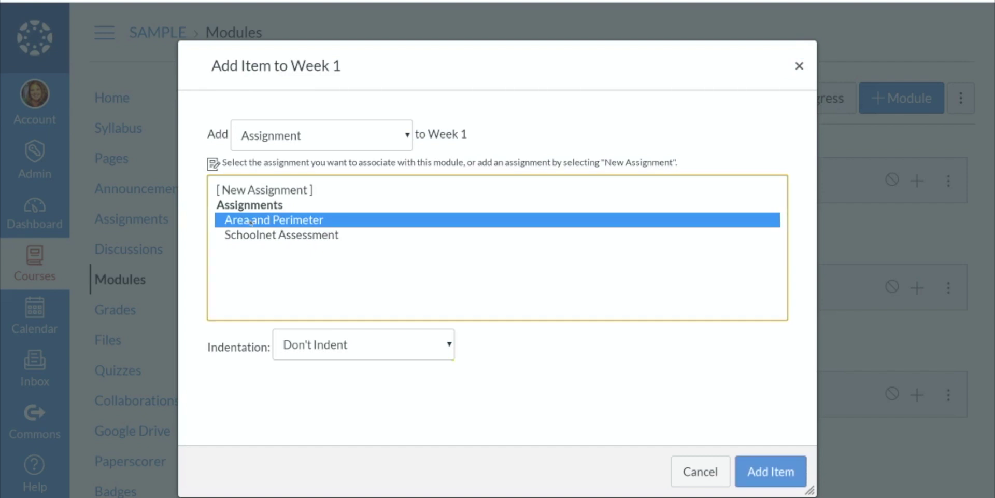
click(450, 351)
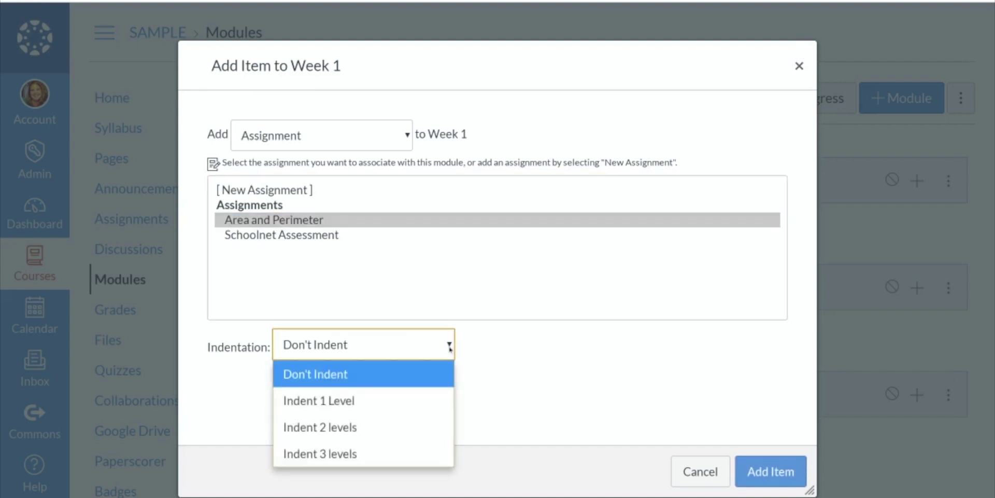
click(369, 406)
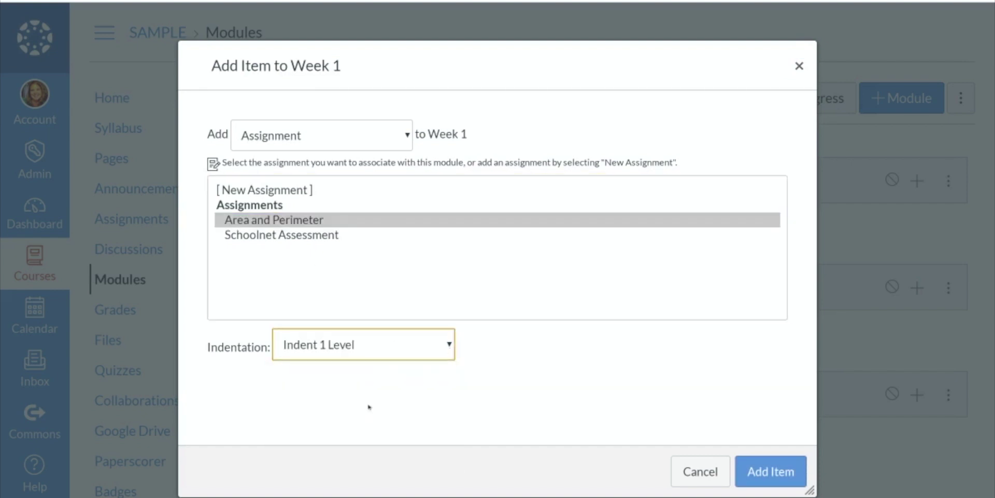
click(776, 475)
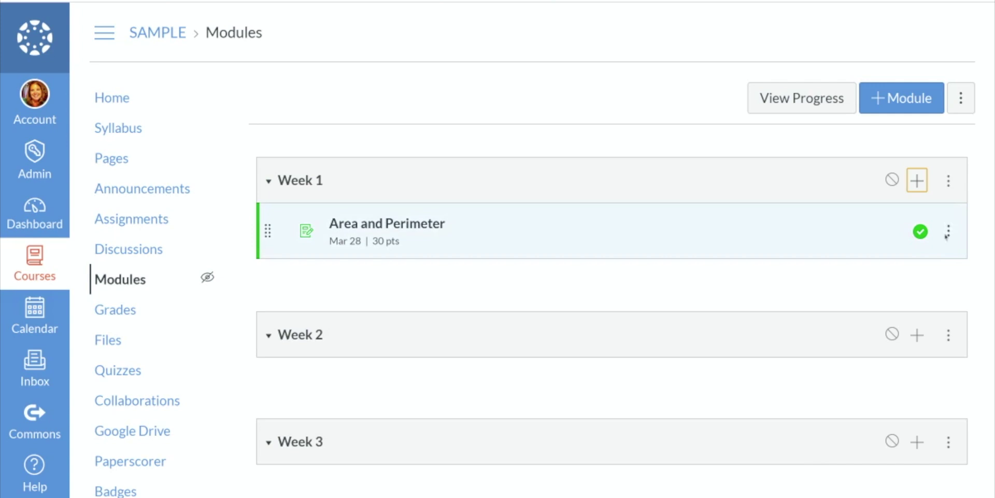
Add the existing quiz "Sample" to the Week 1 module with Indent 1 Level
click(916, 187)
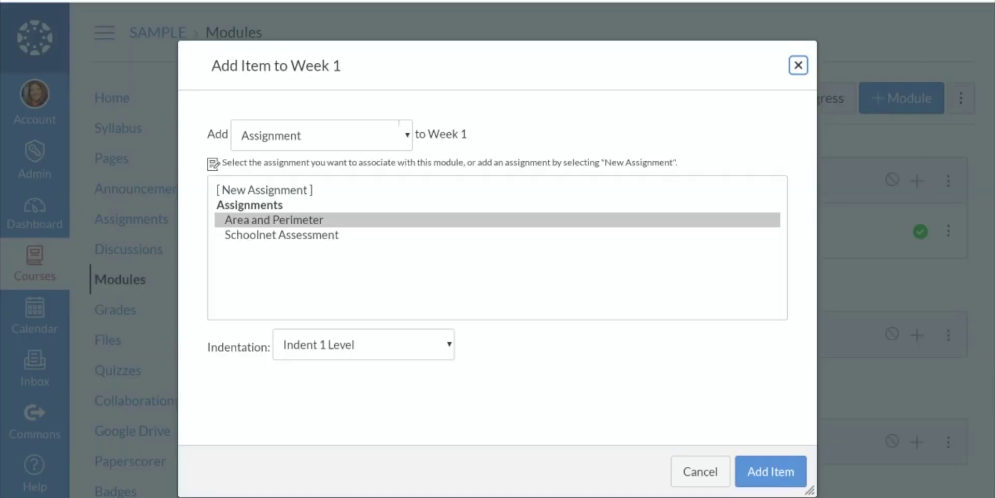
click(394, 137)
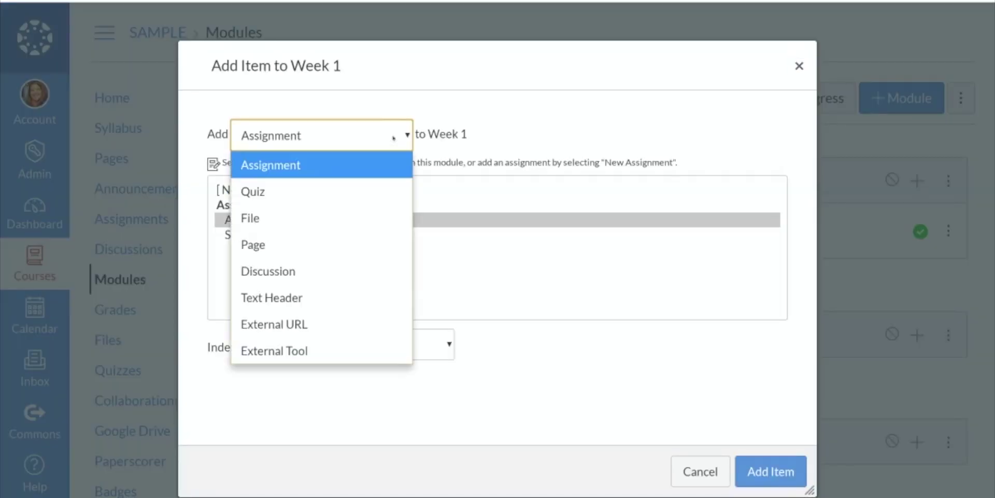
click(283, 191)
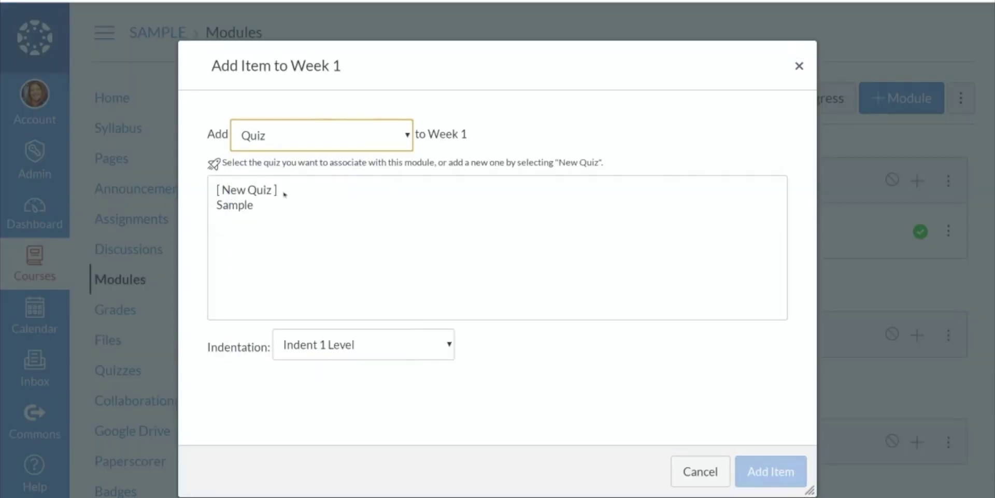
click(235, 207)
click(444, 342)
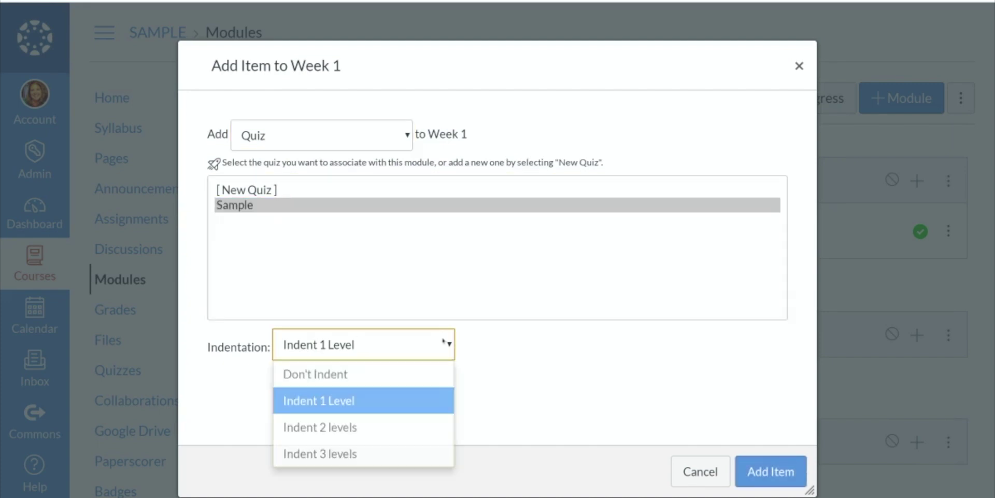
click(423, 399)
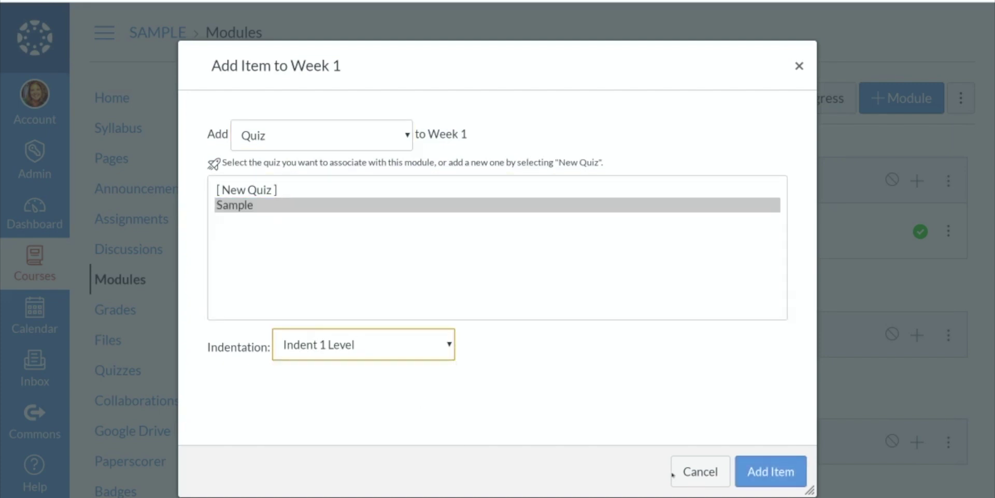
click(771, 478)
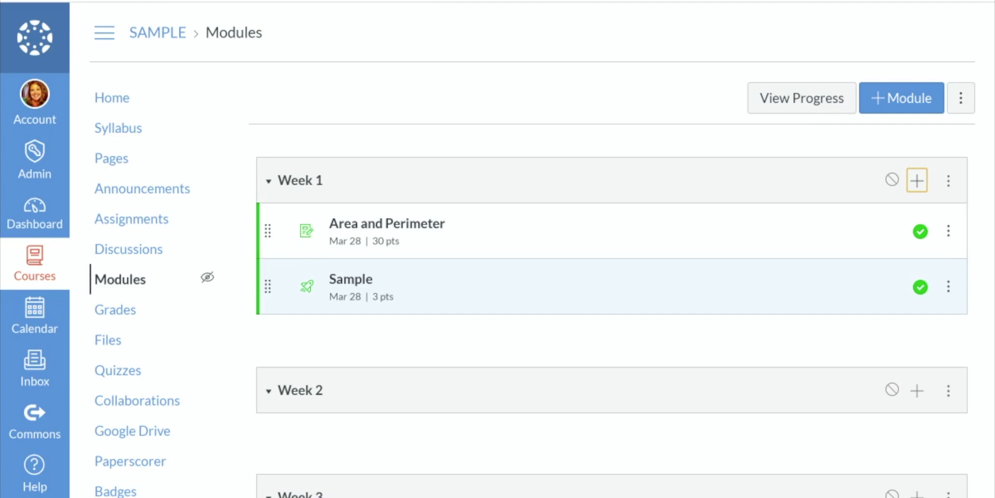
Add the existing discussion "SAMPLE: Cell Phone Debate" to the Week 2 module with Indent 1 Level
scroll(461, 349, down, 1)
click(918, 347)
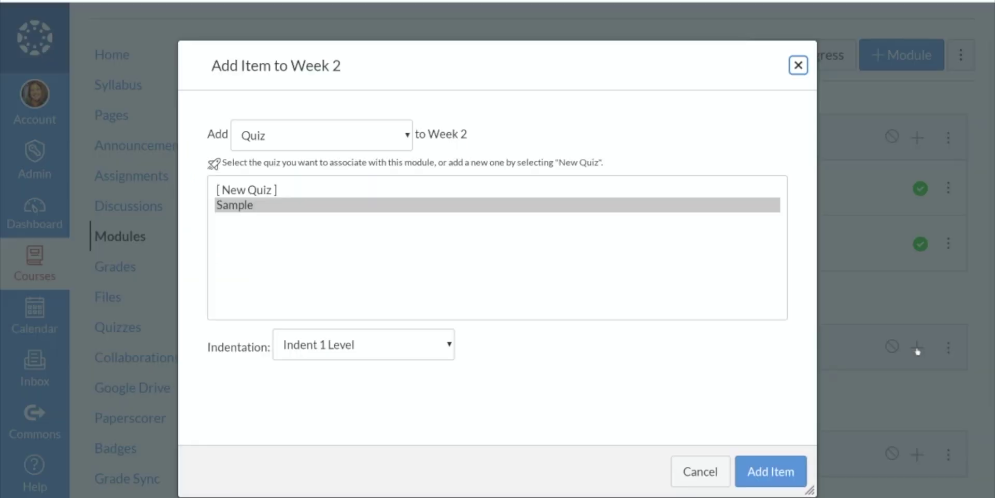
click(373, 136)
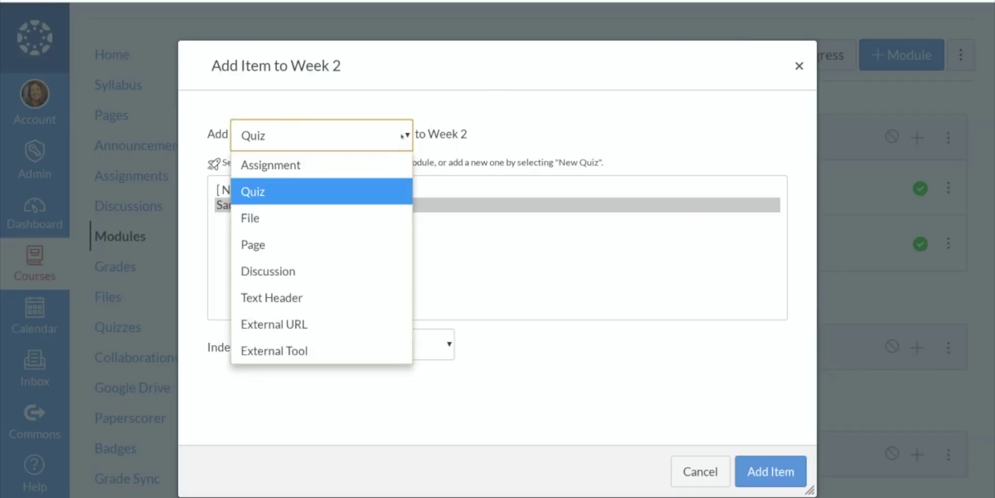
click(345, 267)
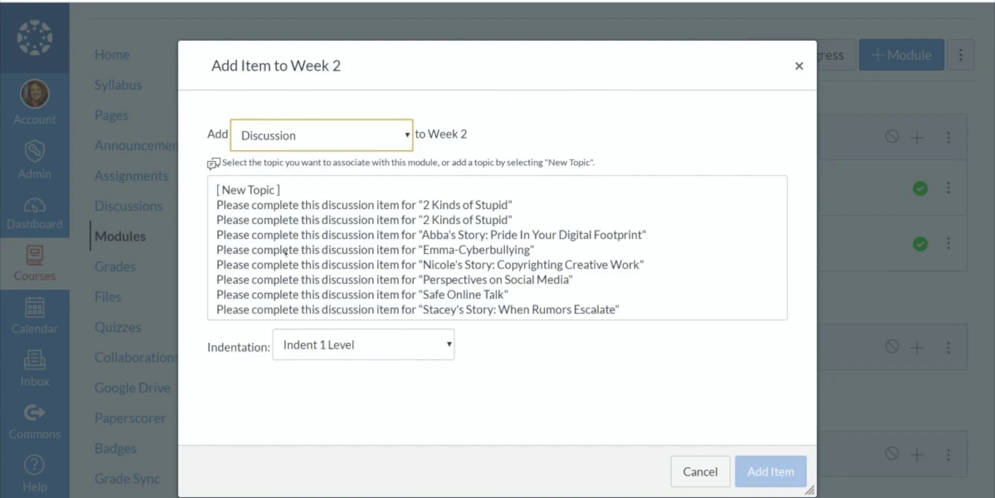
scroll(286, 253, down, 5)
click(311, 195)
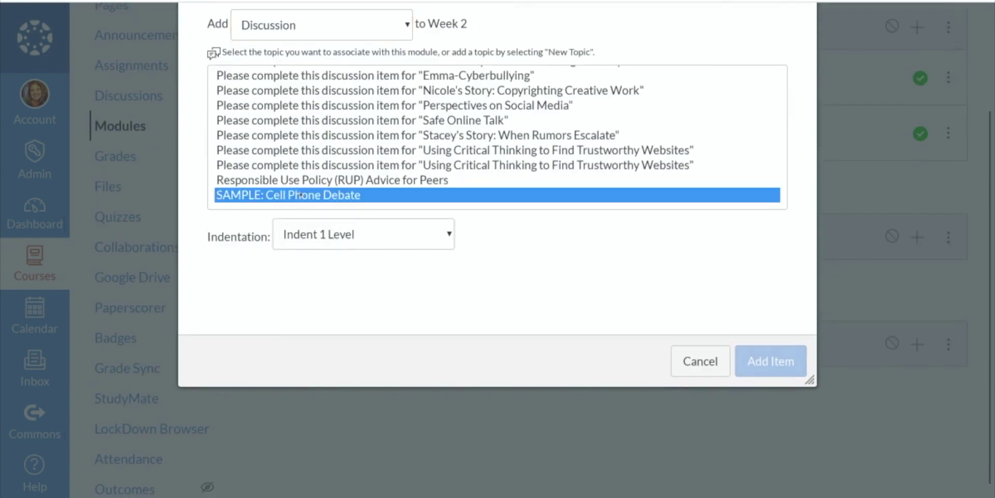
click(419, 241)
click(368, 288)
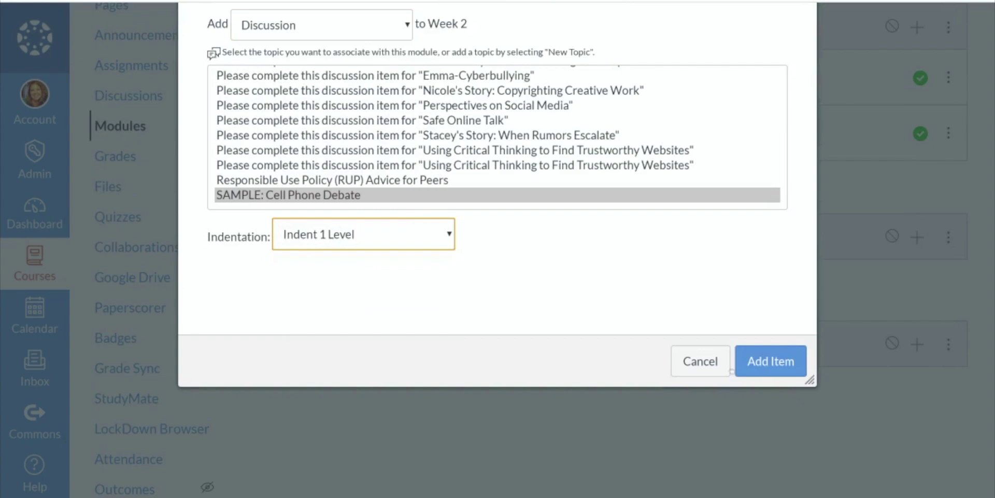
click(761, 359)
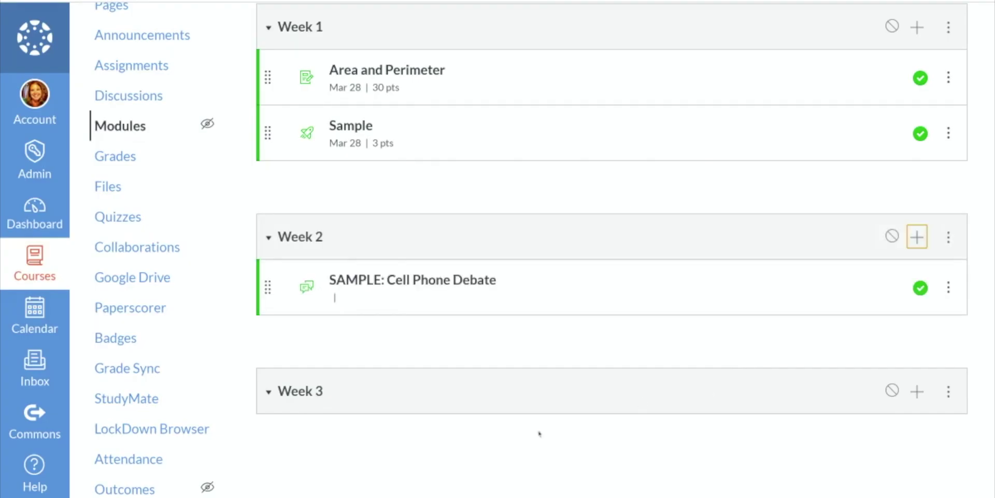
Add the existing page "Safe Online Talk" to the Week 3 module with Indent 1 Level
click(917, 392)
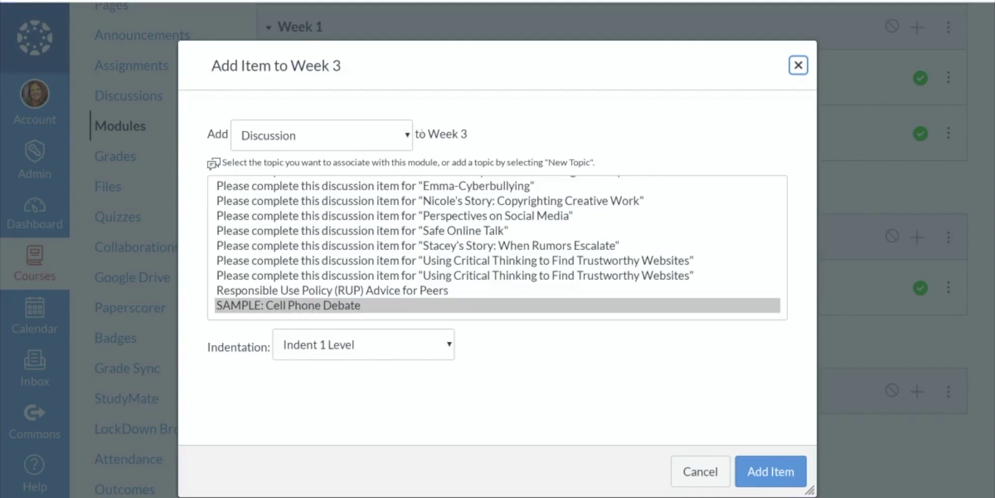
click(400, 135)
click(306, 244)
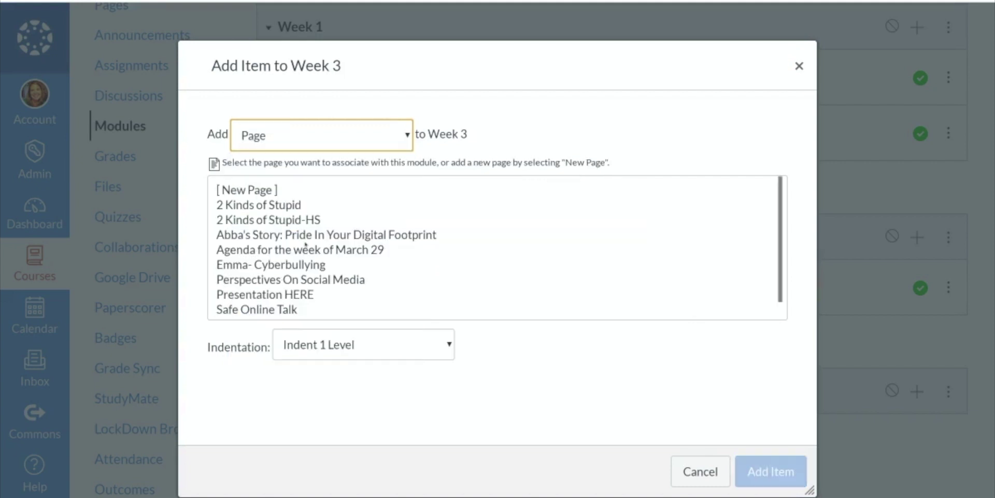
scroll(306, 244, down, 2)
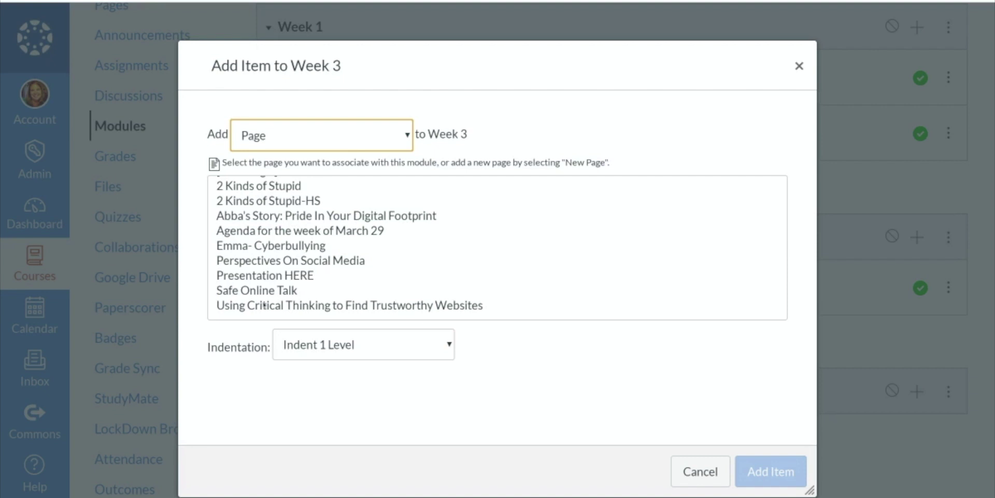
click(264, 291)
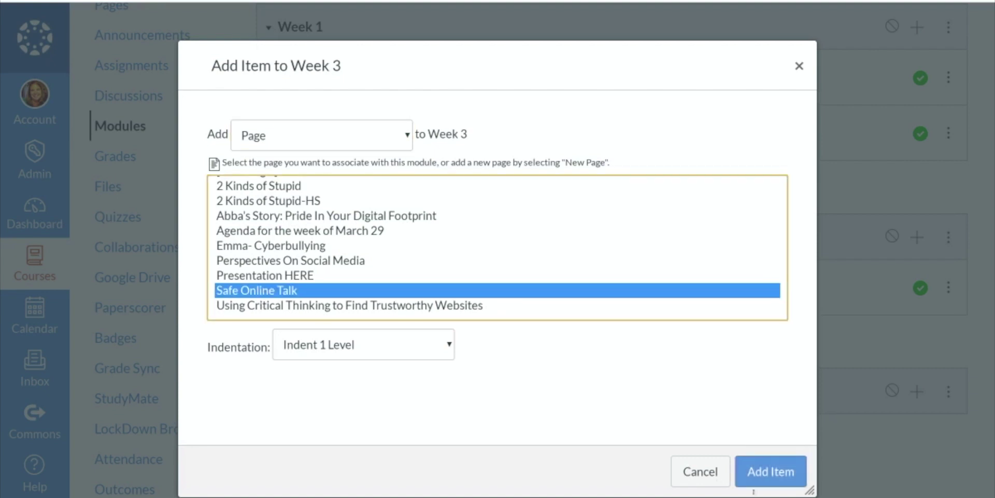
click(403, 344)
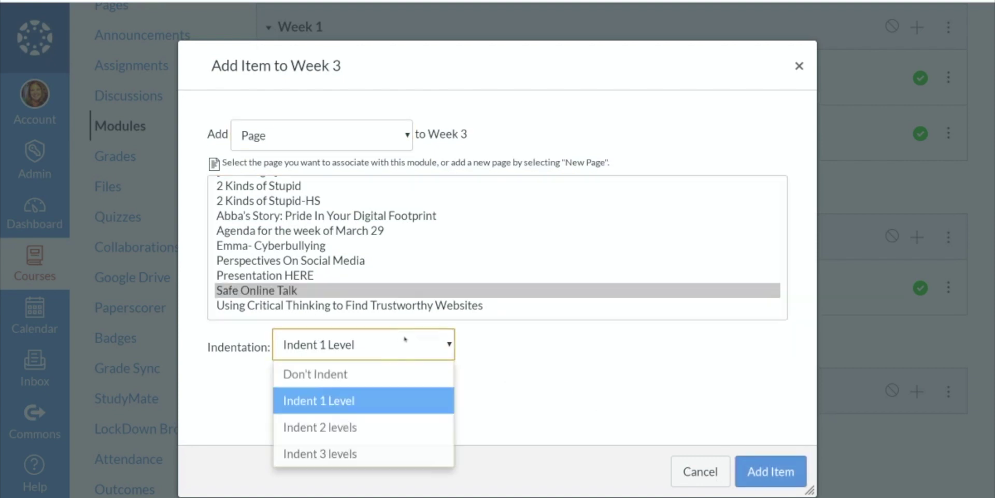
click(515, 439)
click(781, 473)
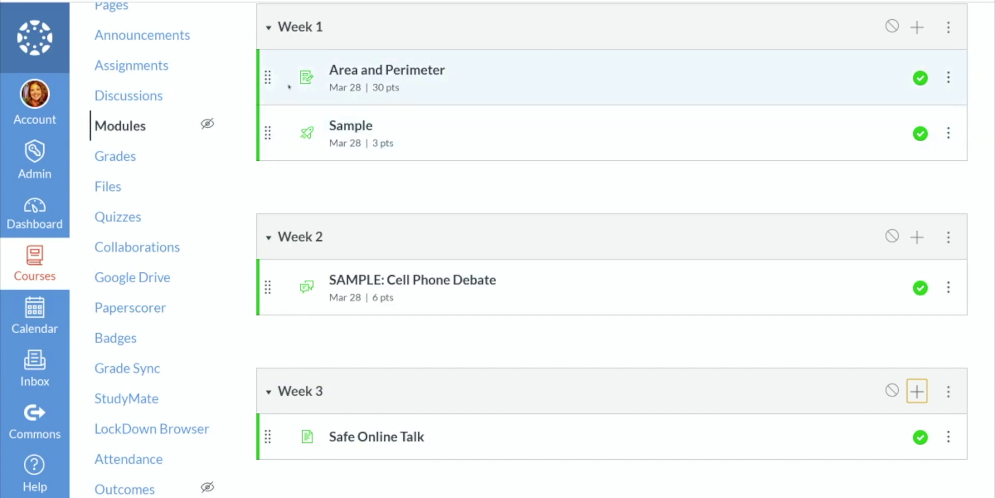
click(948, 78)
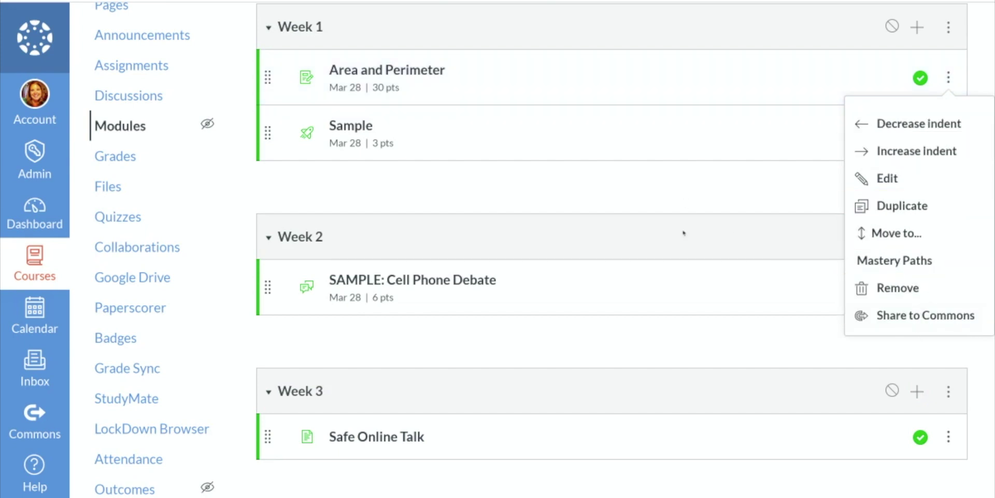
click(575, 241)
click(480, 234)
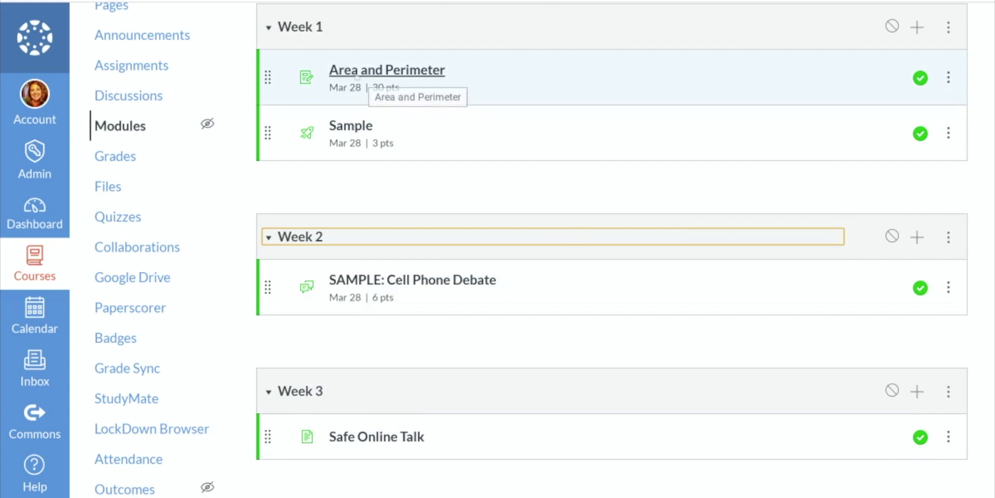
Move the "Area and Perimeter" assignment from Week 1 into Week 2, above the Cell Phone Debate discussion
drag(267, 71, 296, 252)
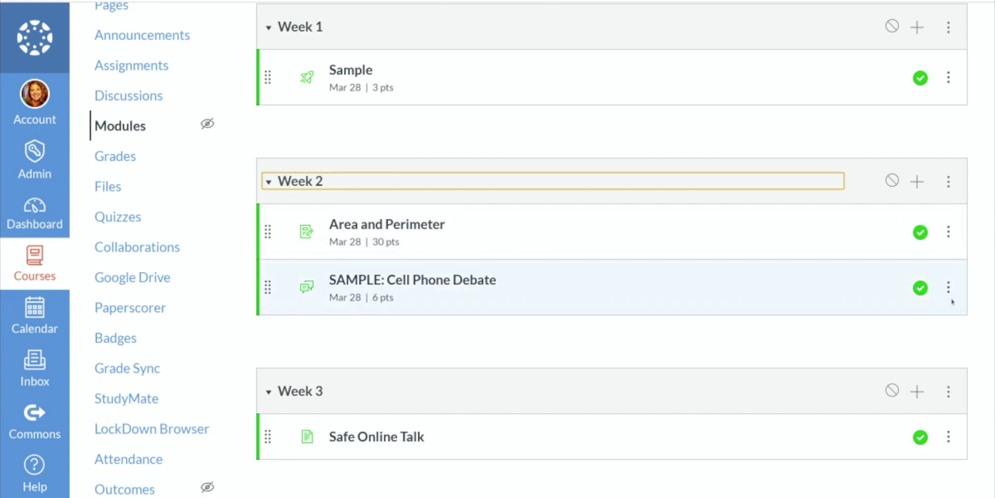
Add a new page named "Test" to the Week 2 module with Indent 1 Level
click(918, 183)
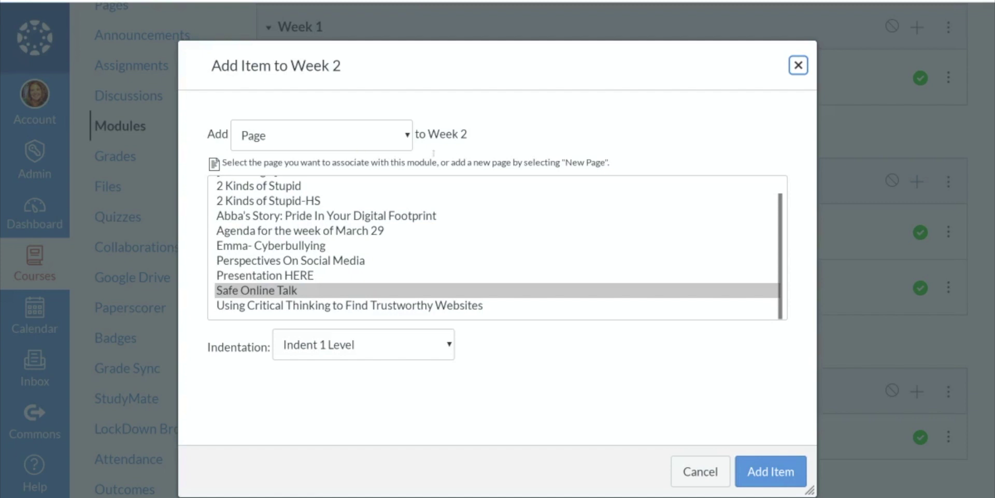
click(363, 135)
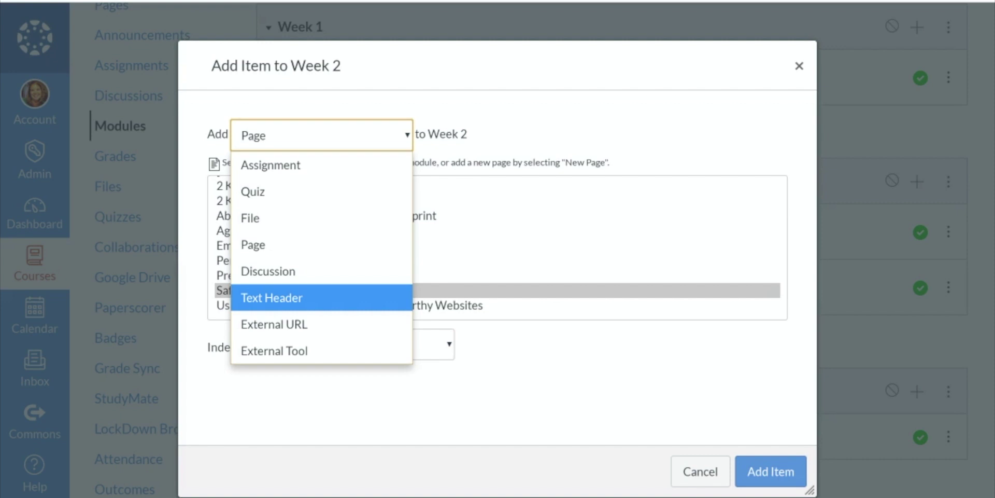
click(282, 392)
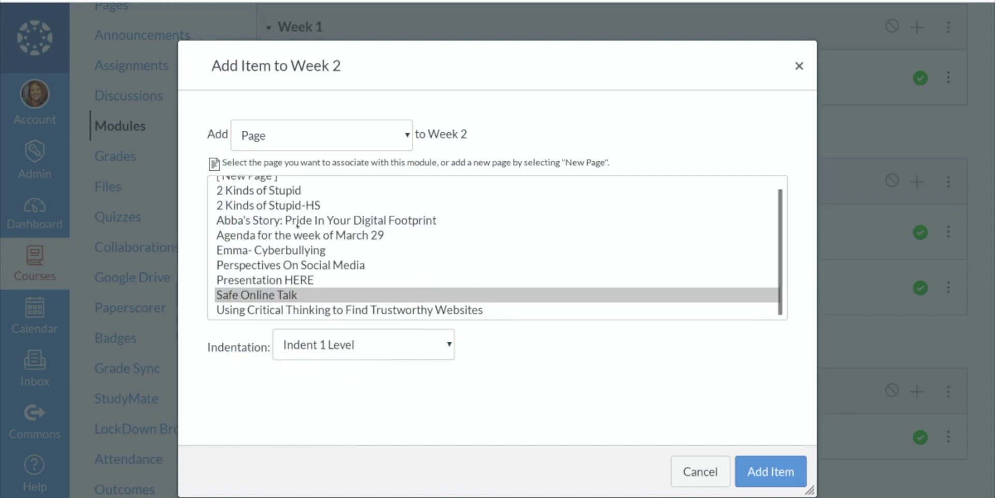
scroll(298, 224, up, 3)
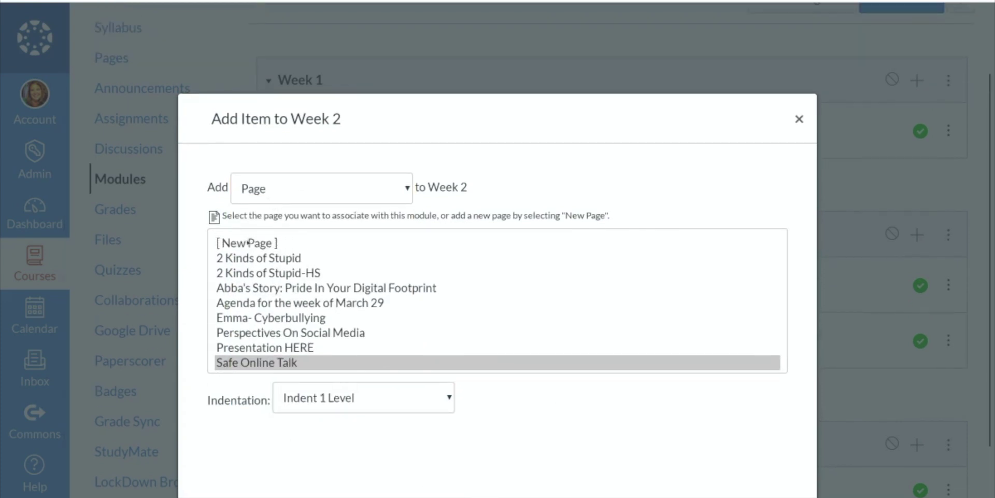
click(249, 243)
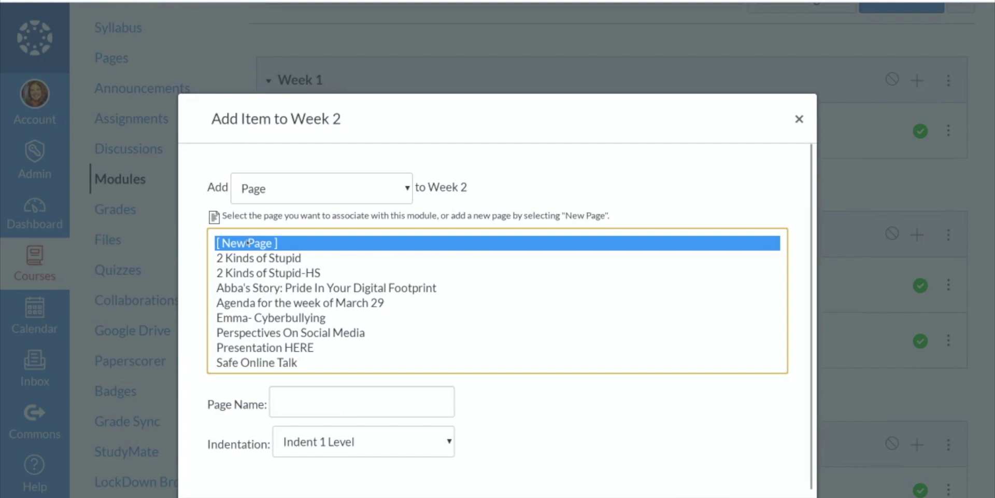
click(294, 401)
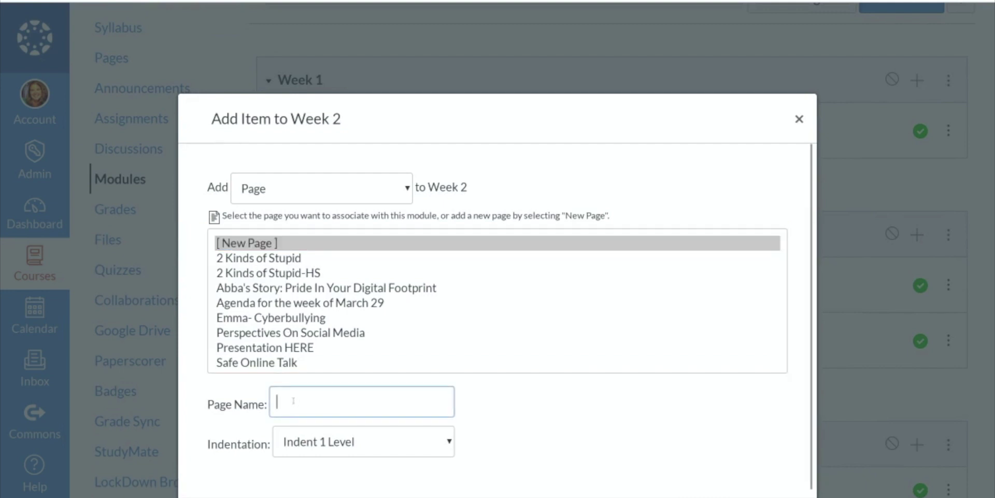
text(Test)
key(Return)
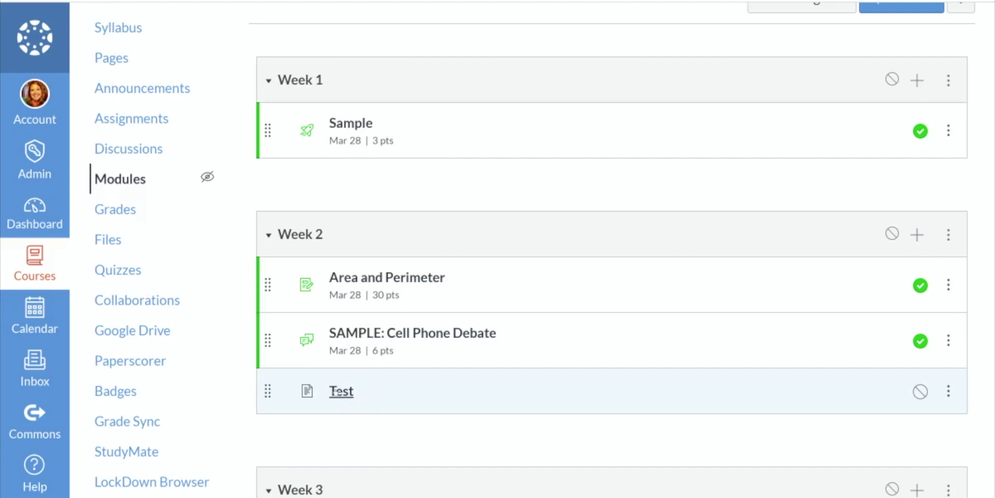
Open the Test page for editing and change its title to "Vocabulary Week 2"
click(334, 391)
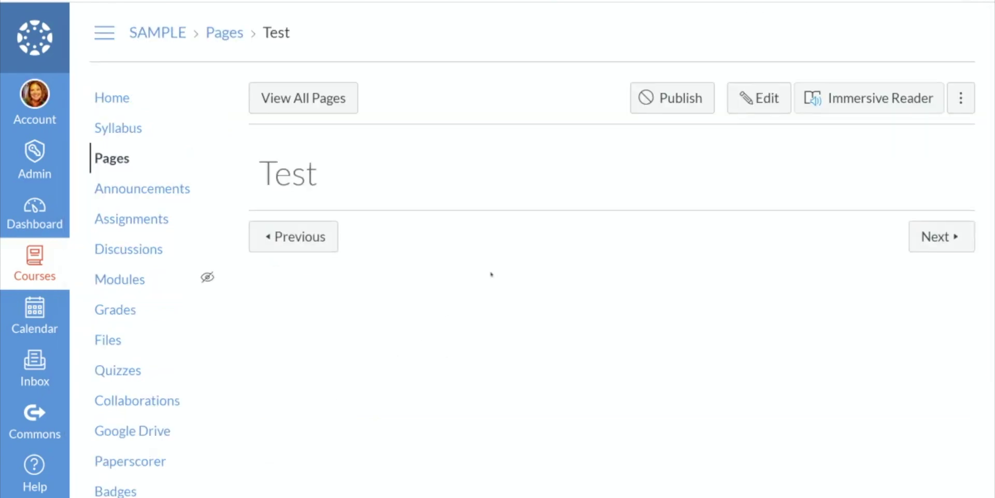
click(749, 102)
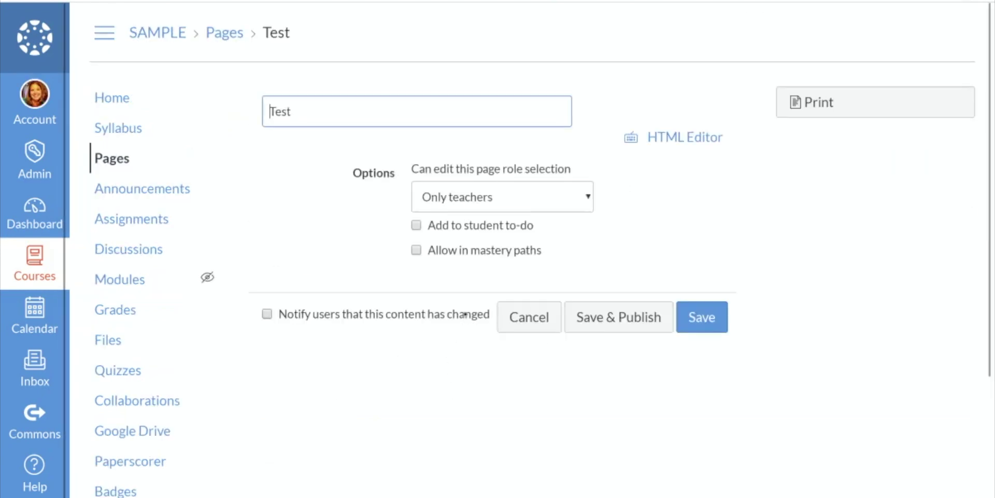
drag(327, 110, 184, 92)
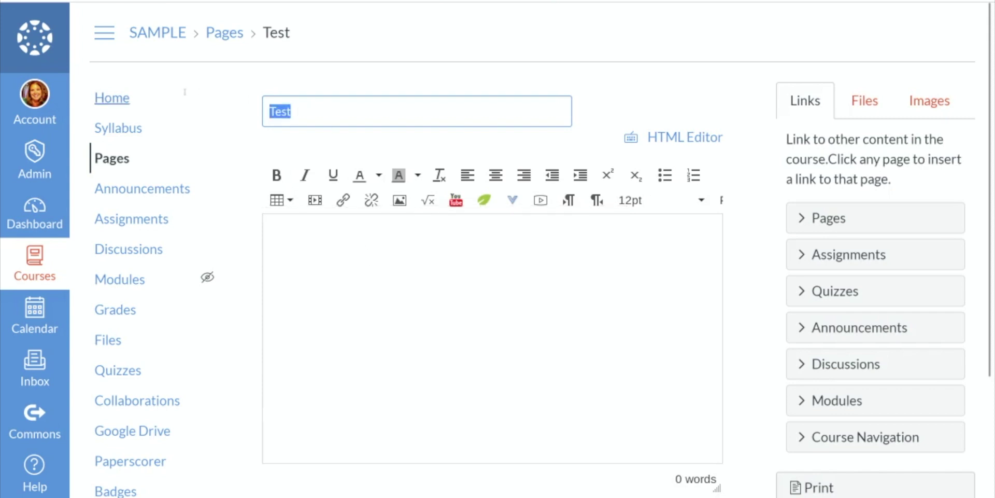
text(Vocabulry)
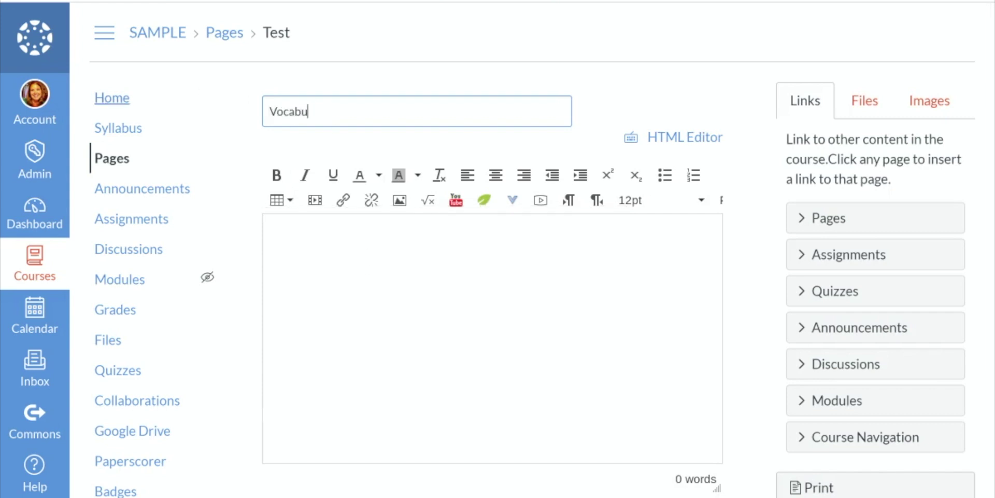
key(BackSpace)
key(BackSpace)
text(ary Week 2)
Fill the page body with "osmosis" and "dfknsdkfnsdnfdfknl" on separate lines, and save and publish the page
click(352, 242)
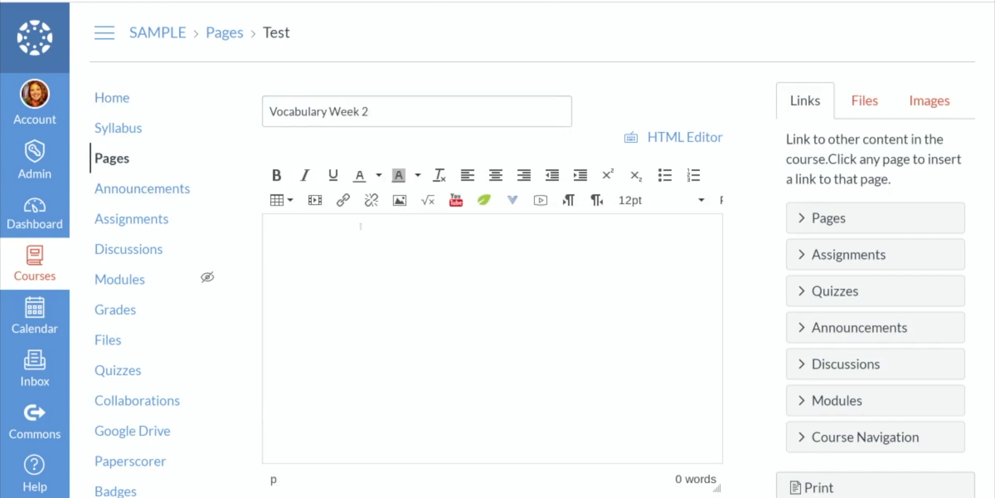
text(osmosis)
key(Return)
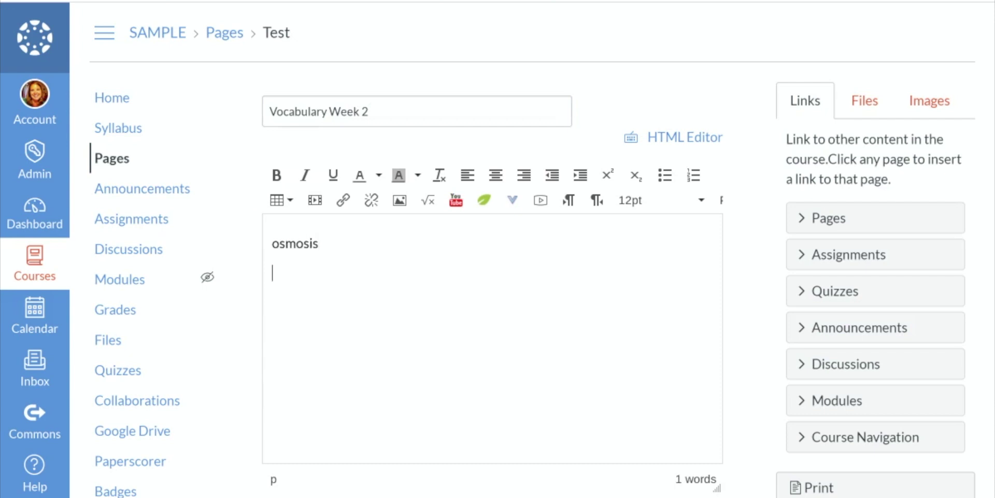
text(dfknsdkfnsdnfdfknl)
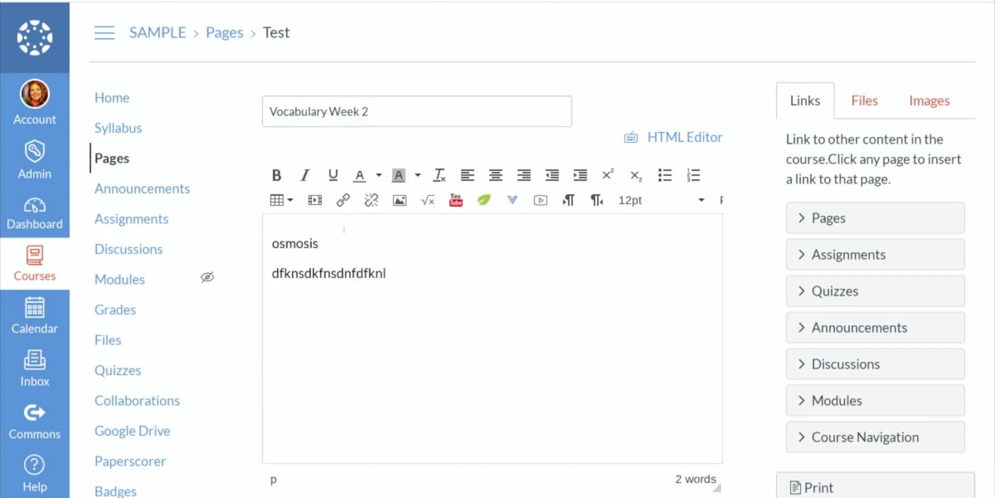
scroll(389, 259, down, 4)
click(647, 445)
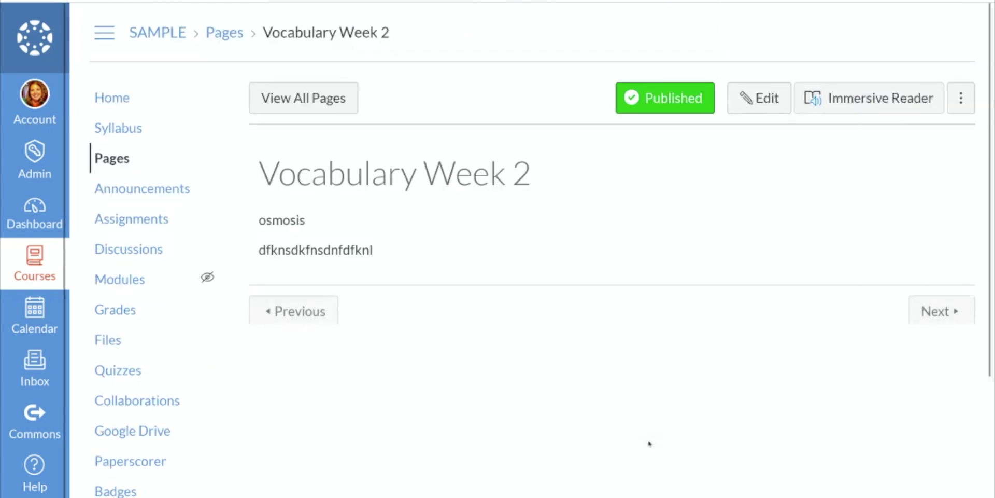
Return to the course modules and reorder them so Week 2 sits between Week 1 and Week 3
click(96, 280)
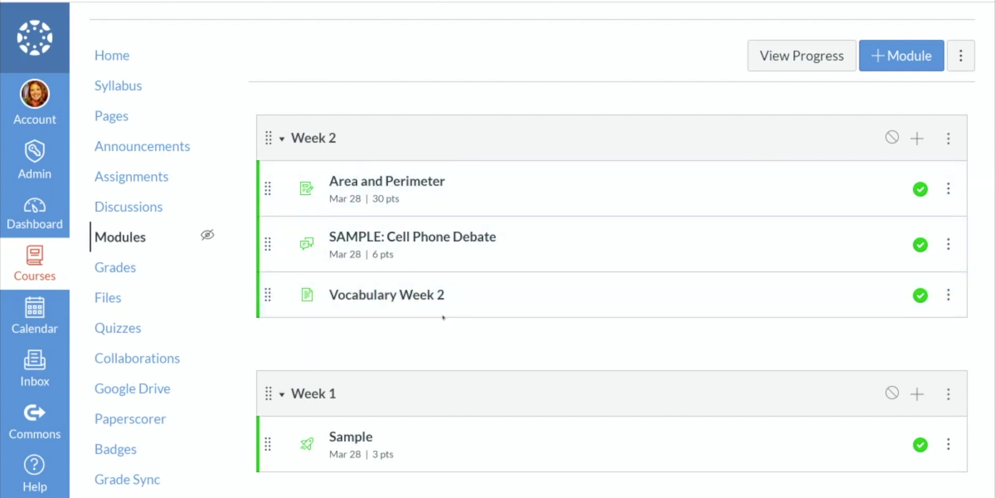
scroll(351, 321, down, 3)
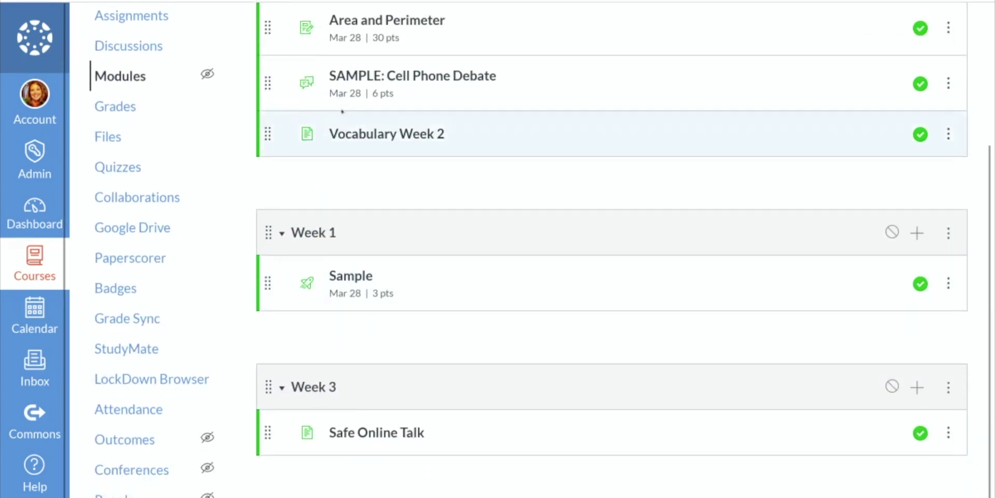
scroll(342, 111, up, 2)
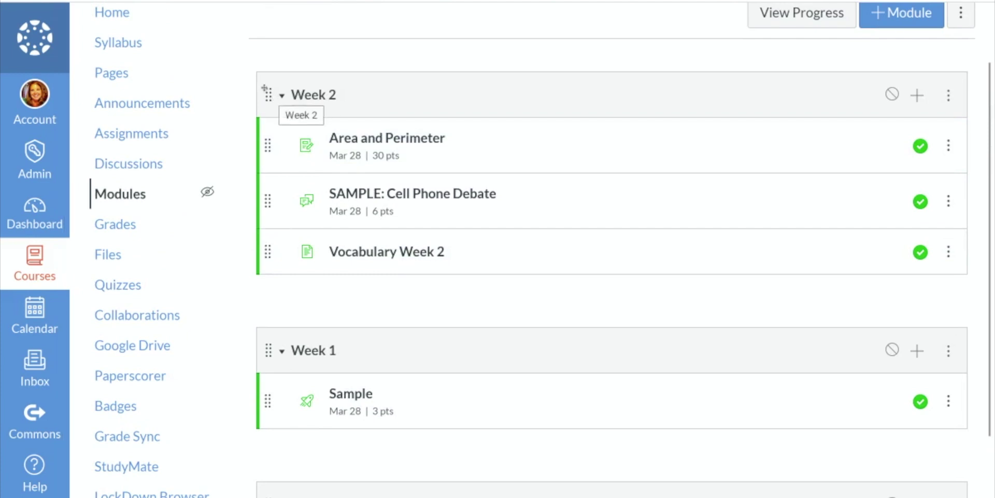
drag(265, 88, 267, 237)
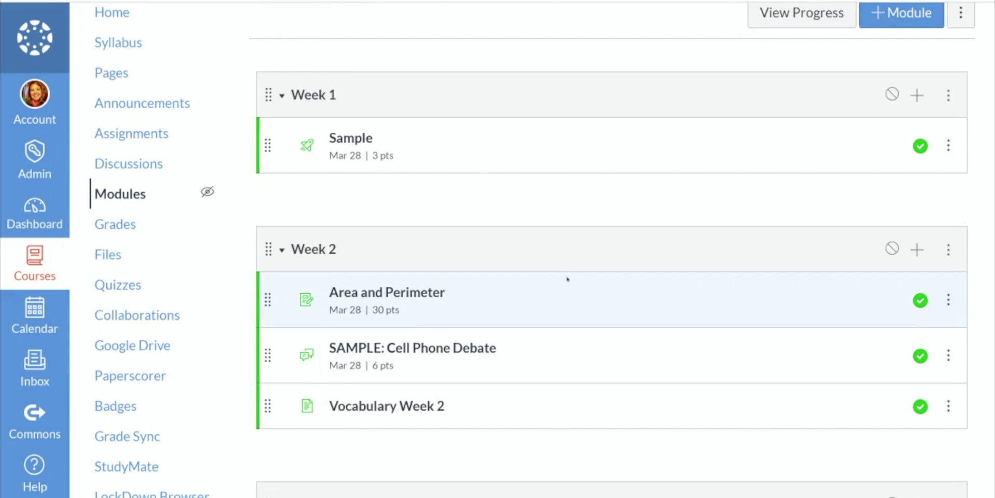
scroll(568, 279, down, 3)
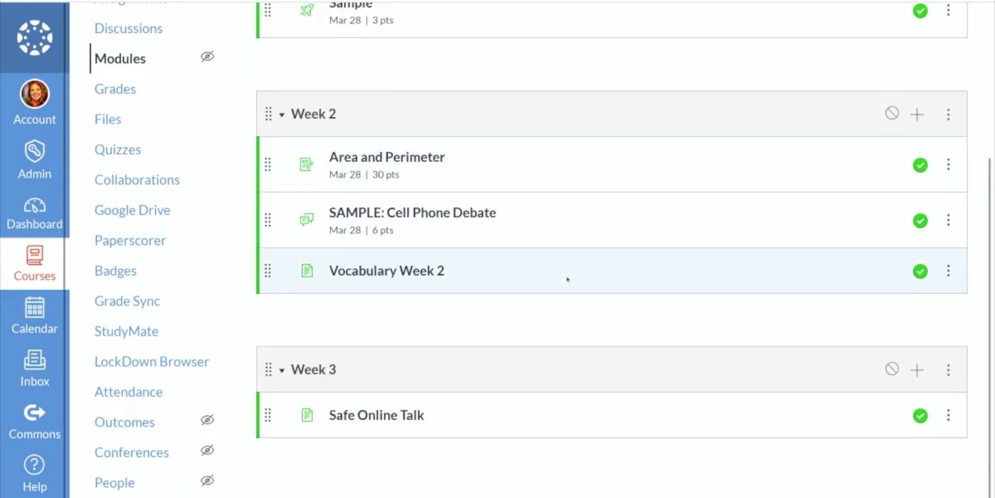
scroll(567, 279, up, 4)
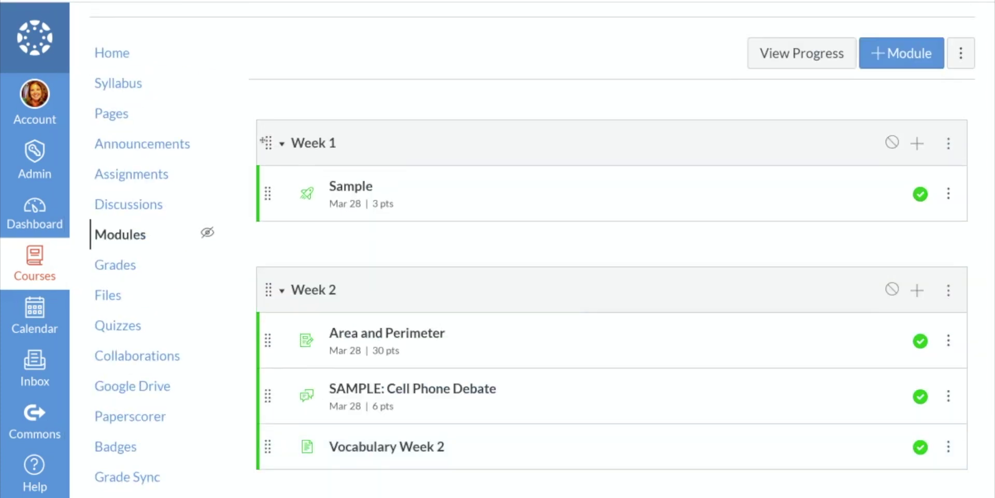
drag(265, 140, 279, 117)
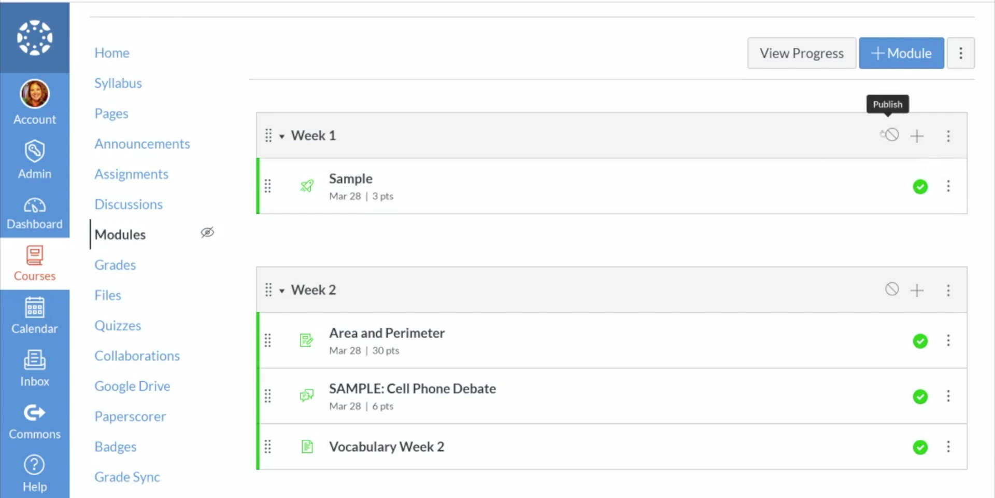
Publish the Week 1, Week 2 and Week 3 modules
click(890, 135)
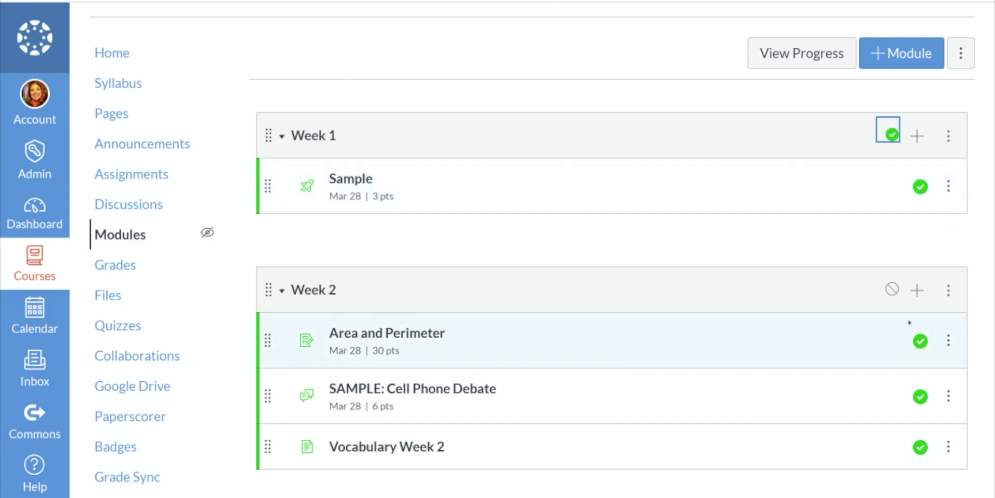
click(892, 289)
scroll(785, 334, down, 1)
scroll(786, 334, down, 1)
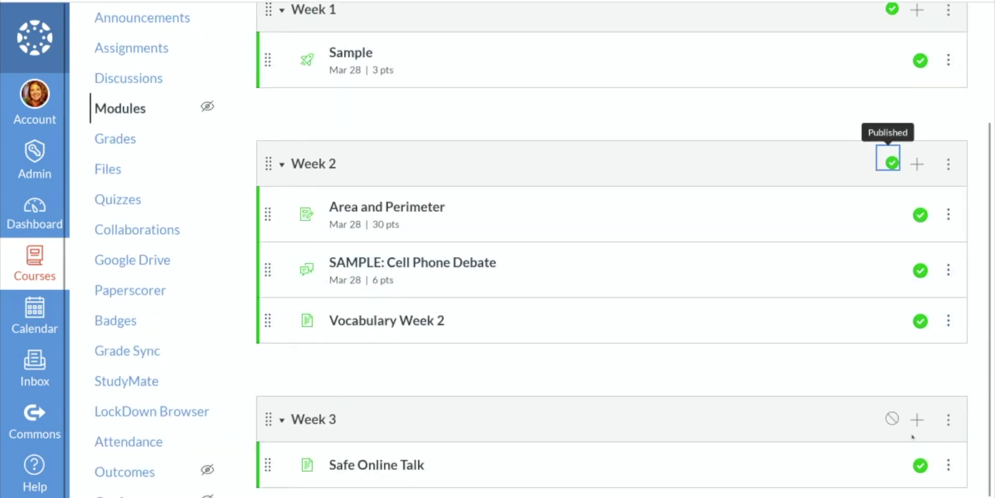
click(892, 418)
scroll(653, 378, down, 1)
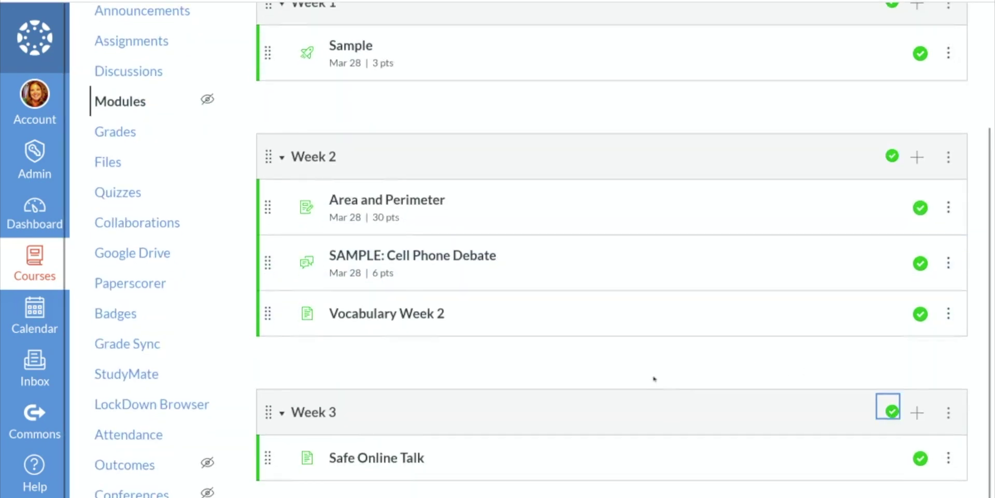
Unpublish the Week 2 module
scroll(653, 377, up, 4)
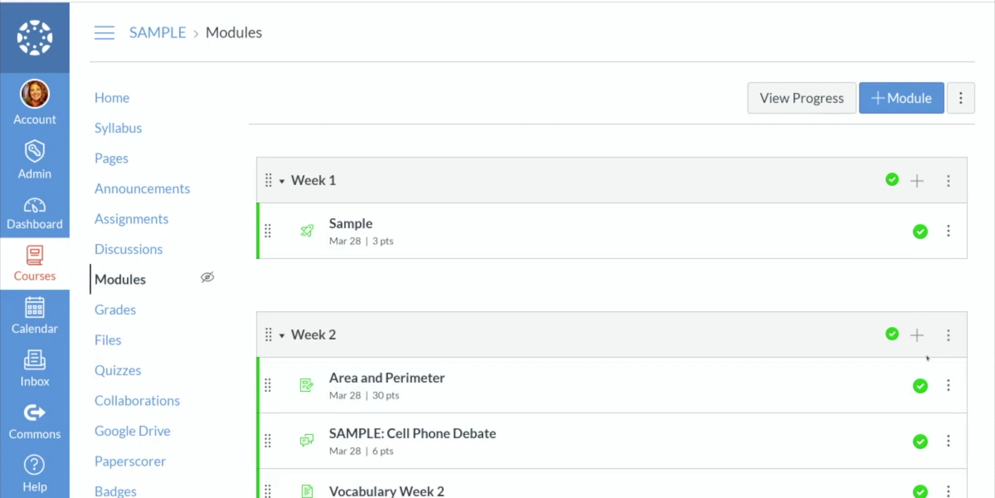
click(890, 335)
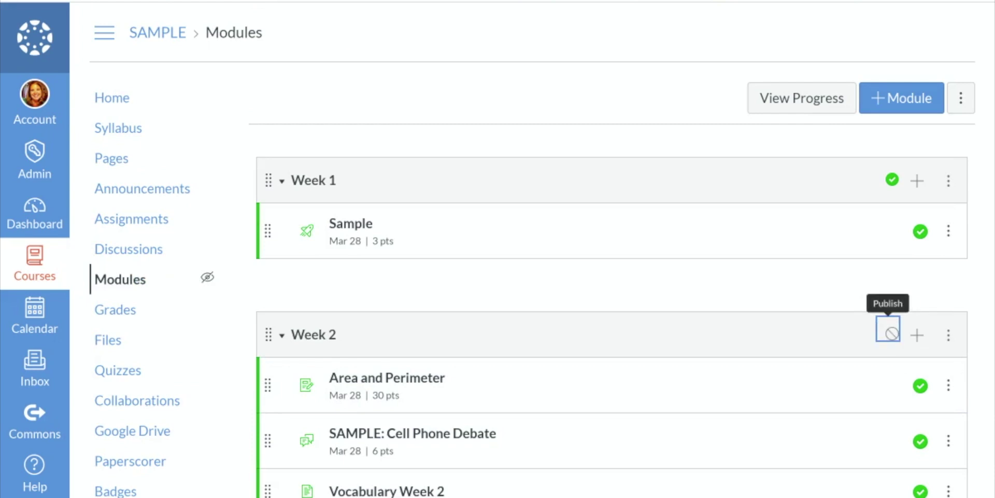
Enter Student View from the course settings and open the course modules as a student
scroll(622, 304, down, 2)
scroll(311, 353, down, 1)
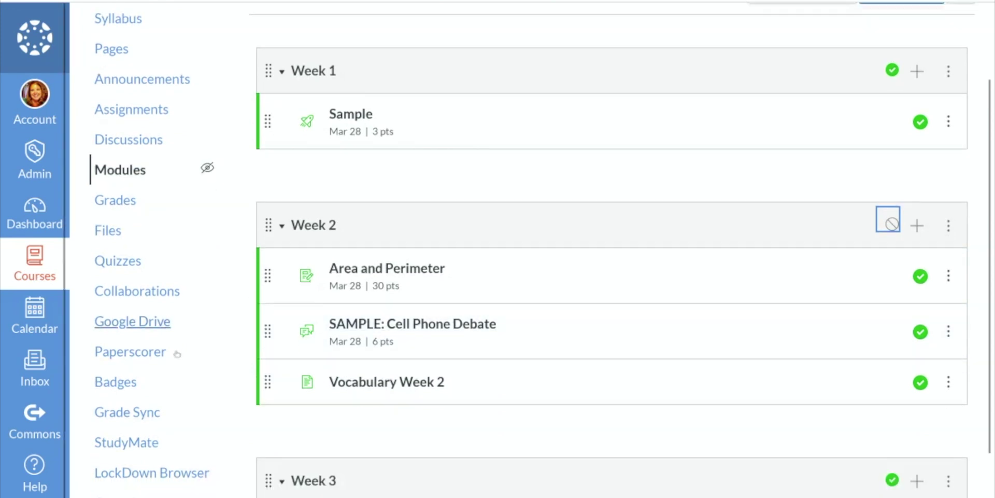
scroll(611, 249, down, 2)
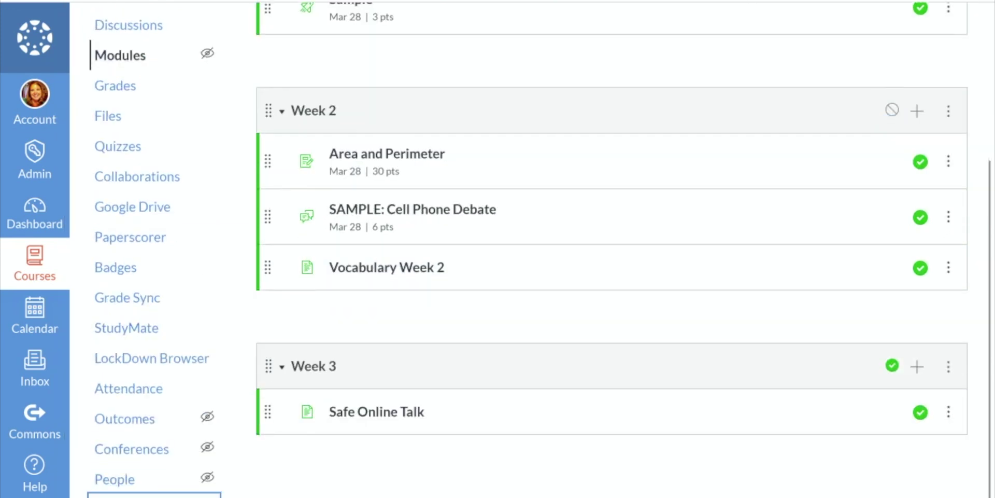
key(Return)
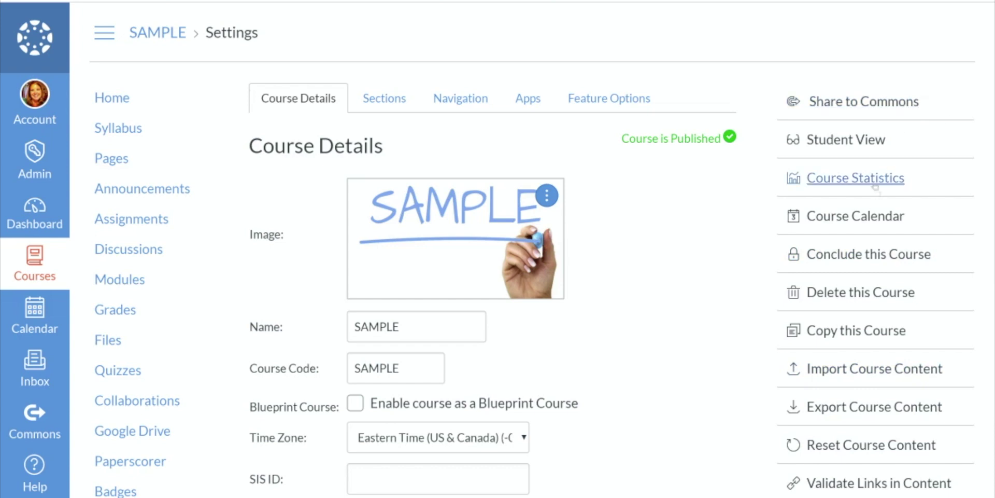
click(845, 141)
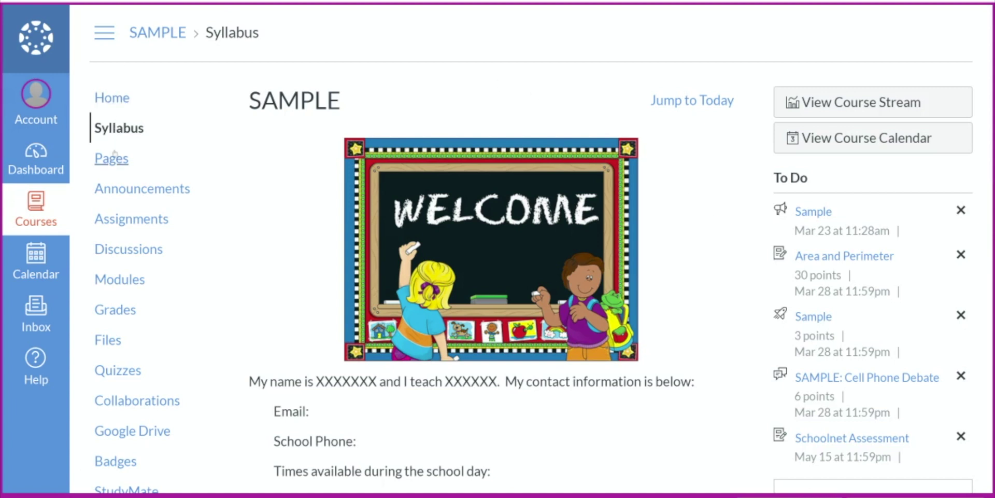
click(113, 280)
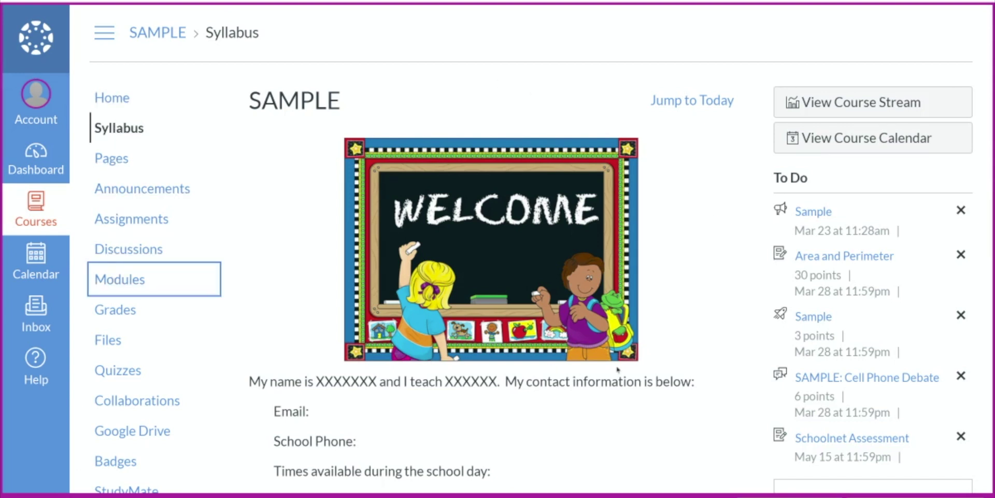